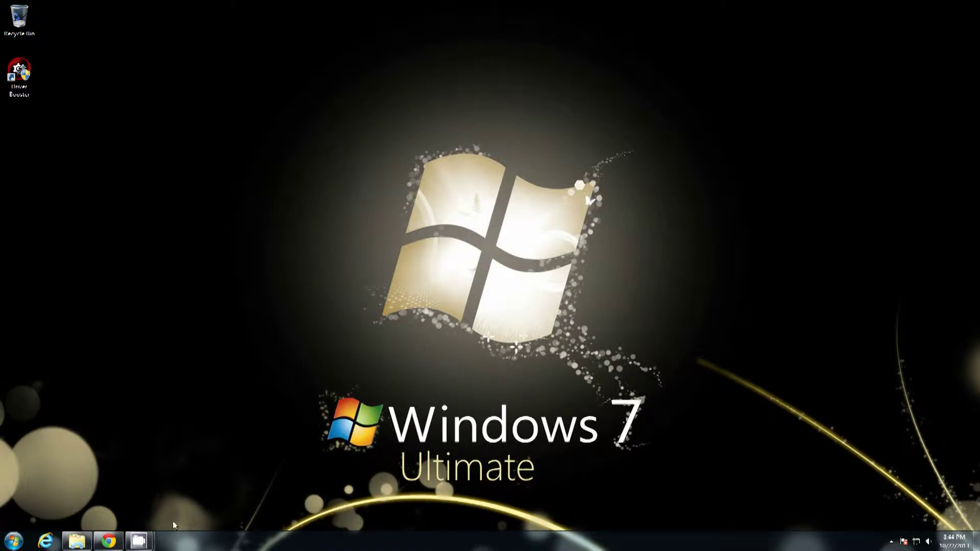
left_click(108, 541)
left_click(197, 483)
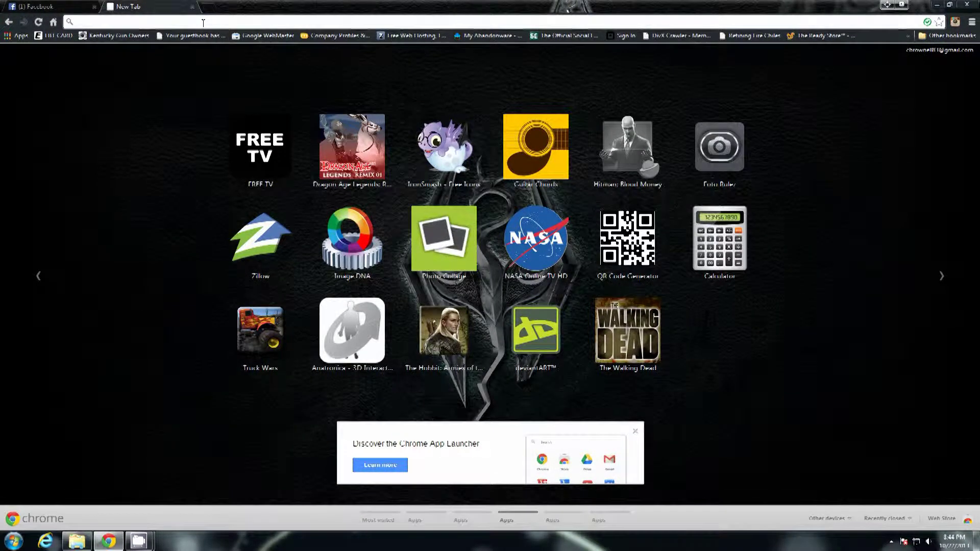
type("www.")
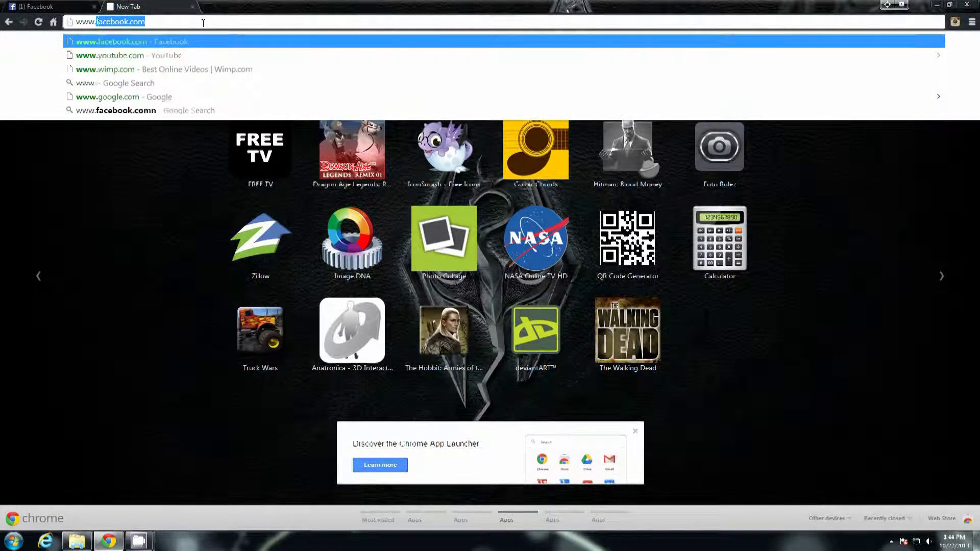
type("filehippo.com")
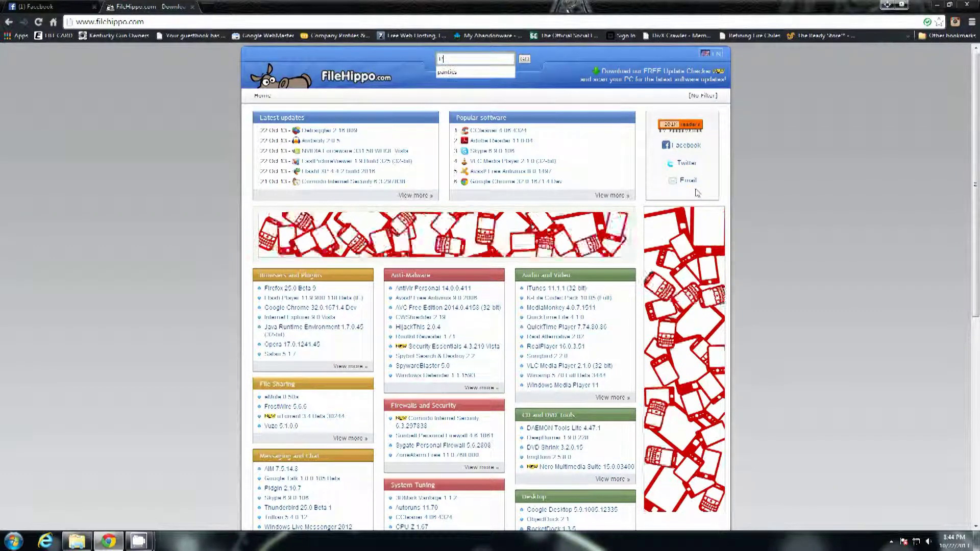
Search FileHippo for 'pDF Creator' and pick the PDFCreator 1.7.1 result
type("pDF")
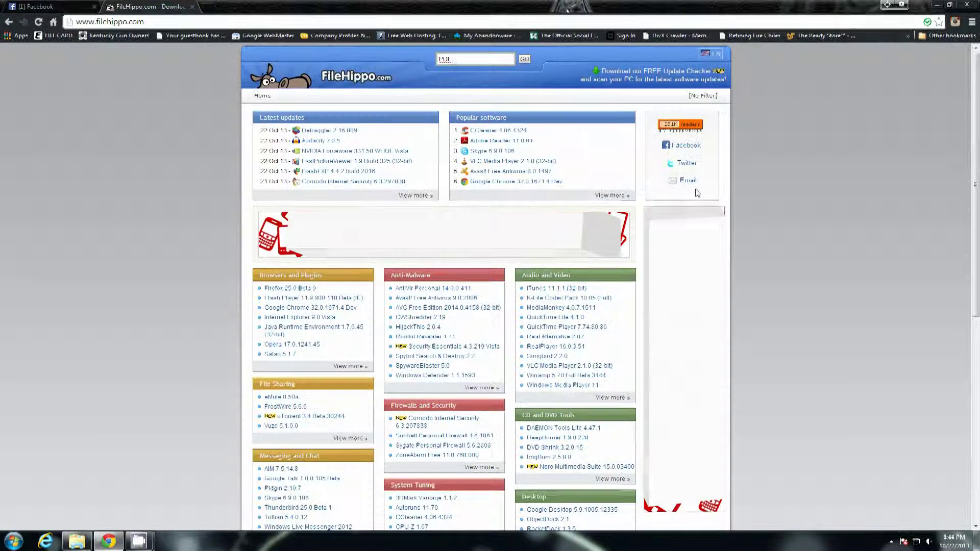
type(" Creator")
key("Return")
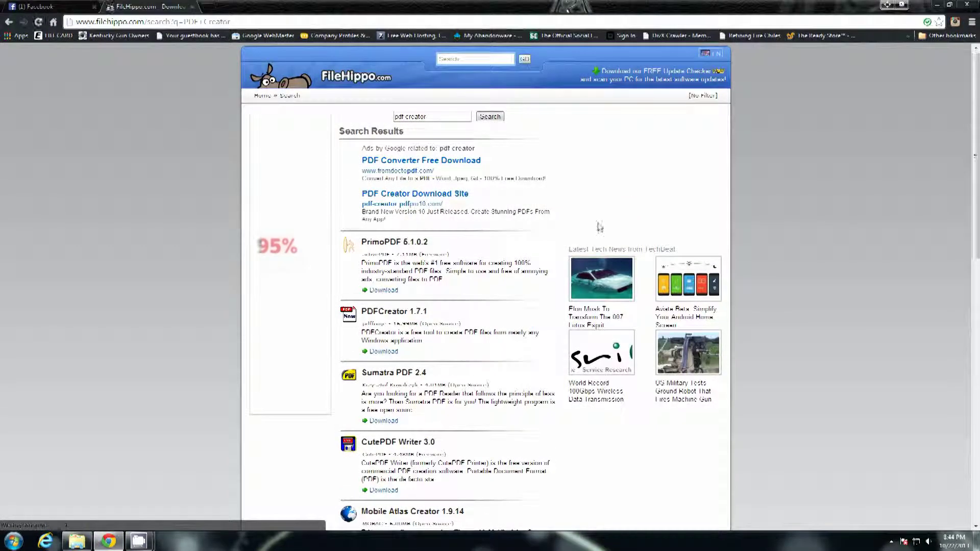
scroll(562, 296, "down", 1)
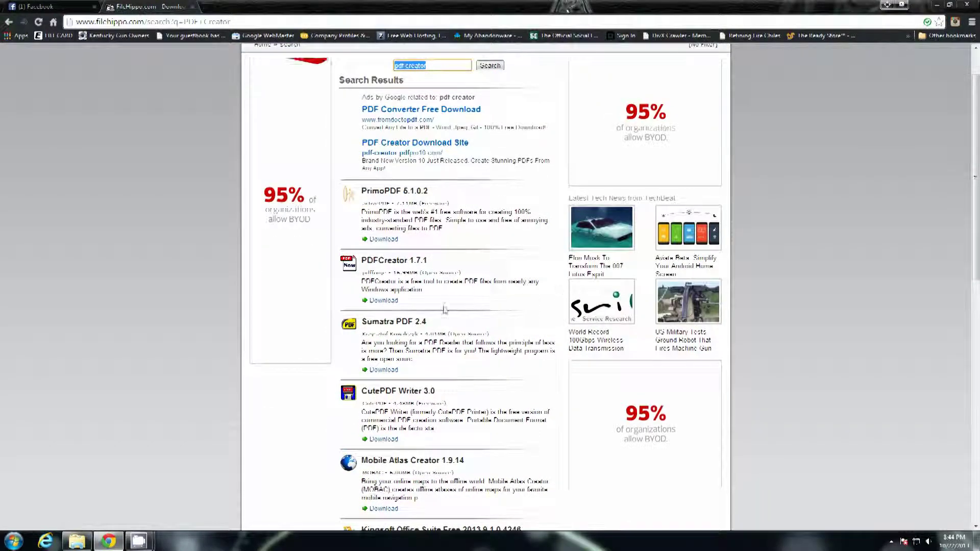
left_click(401, 263)
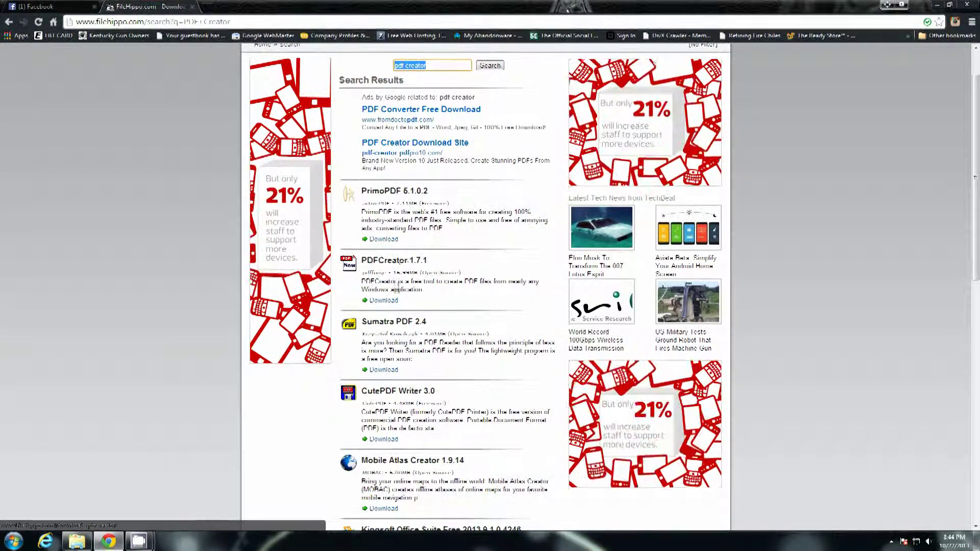
Download the latest PDFCreator 1.7.1 installer and save it to the Downloads folder
left_click(398, 263)
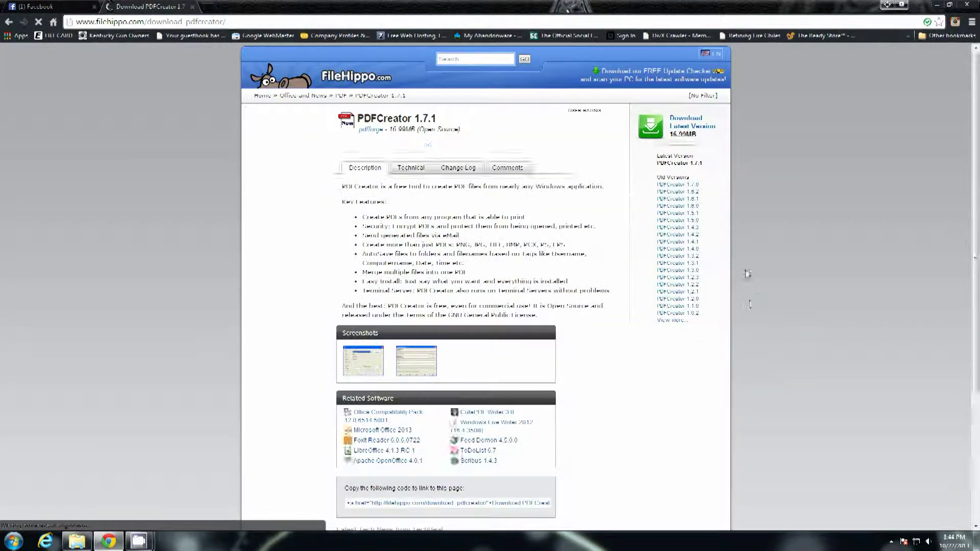
left_click(703, 131)
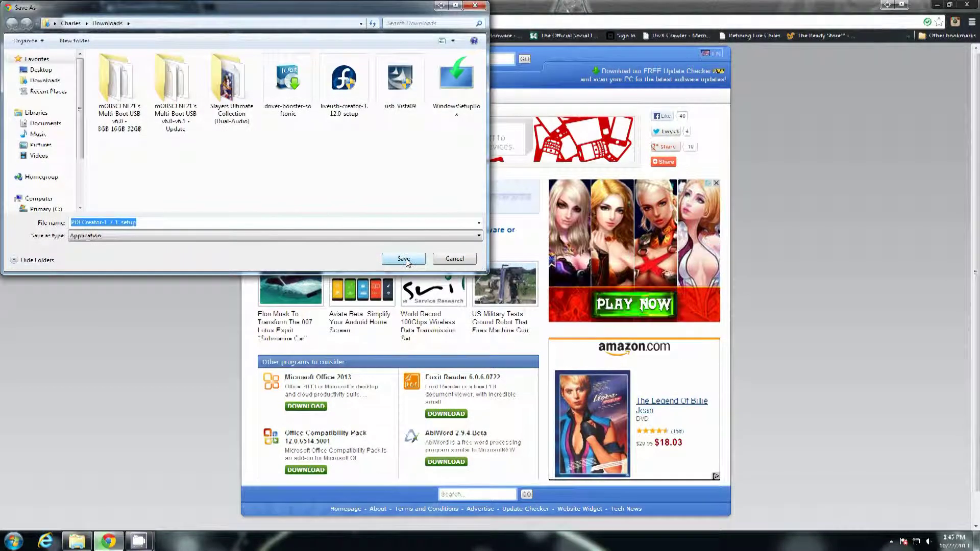
left_click(404, 259)
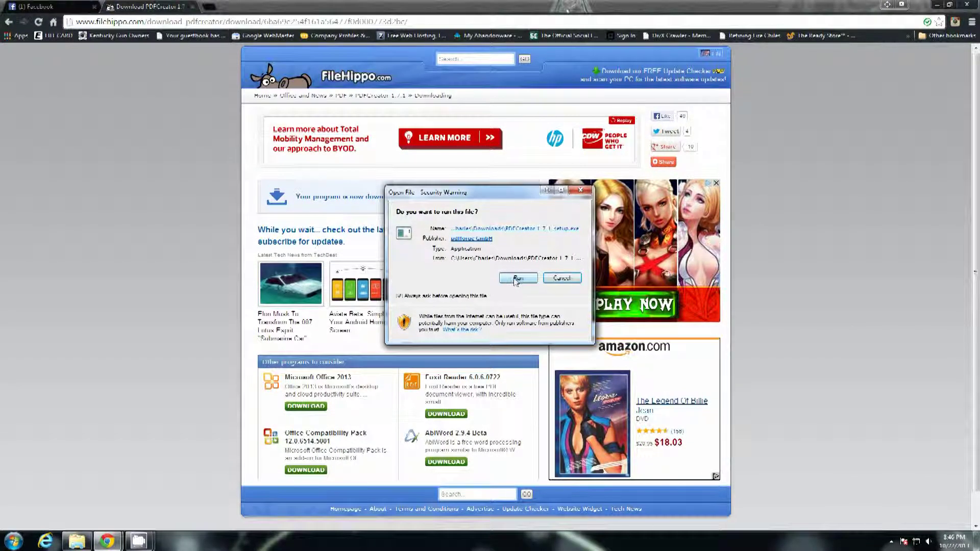
Run the installer in English and uninstall the previously installed PDFCreator 1.7.1
left_click(517, 279)
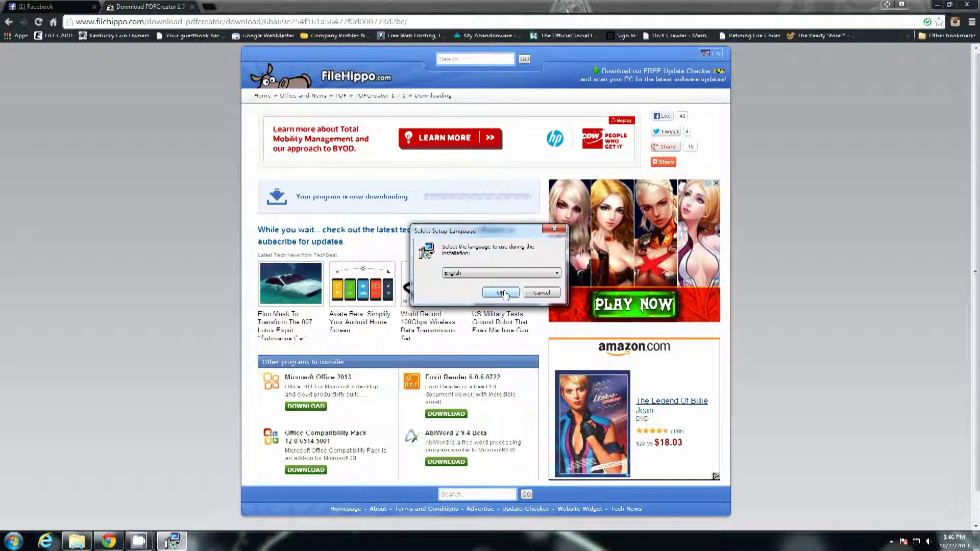
left_click(502, 294)
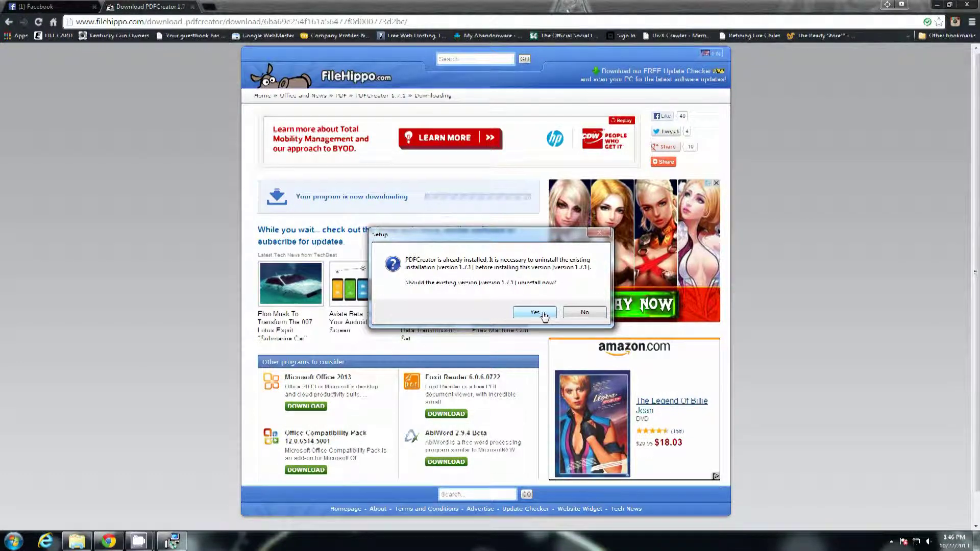
left_click(544, 315)
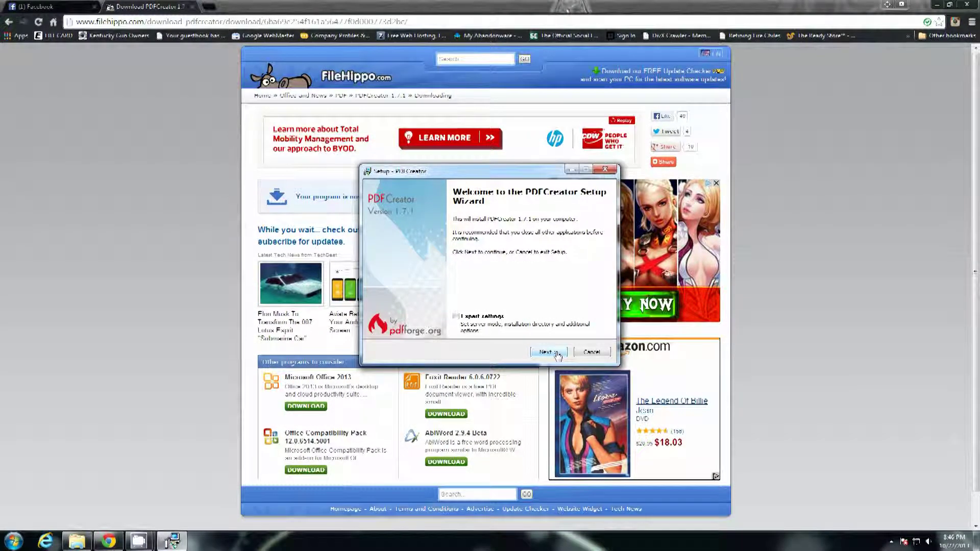
Accept the license, step through installation type and offers, and finish without showing help
left_click(558, 356)
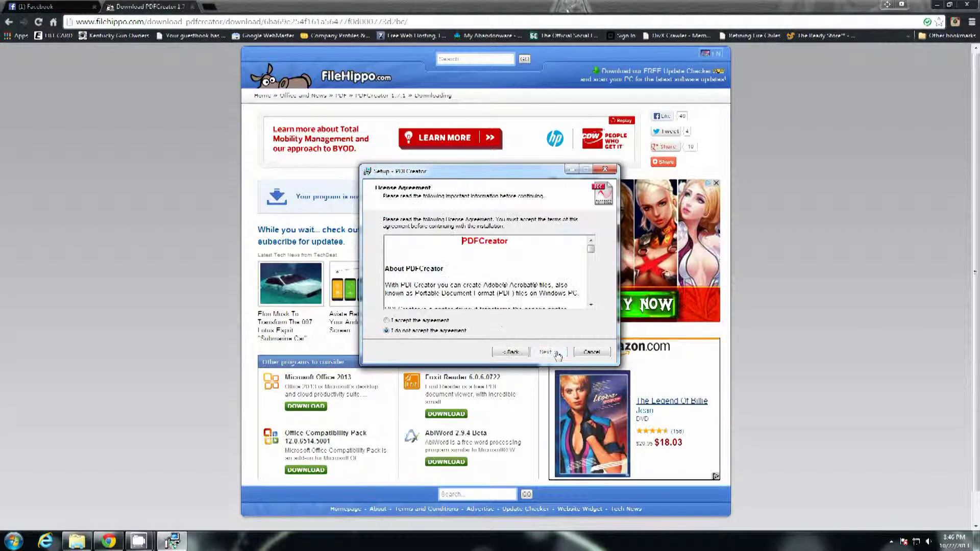
left_click(438, 321)
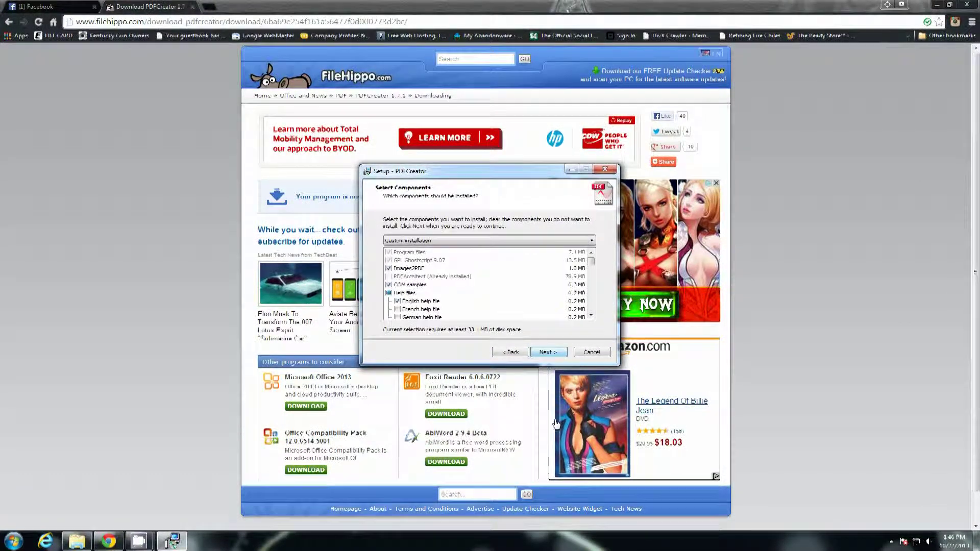
left_click(533, 240)
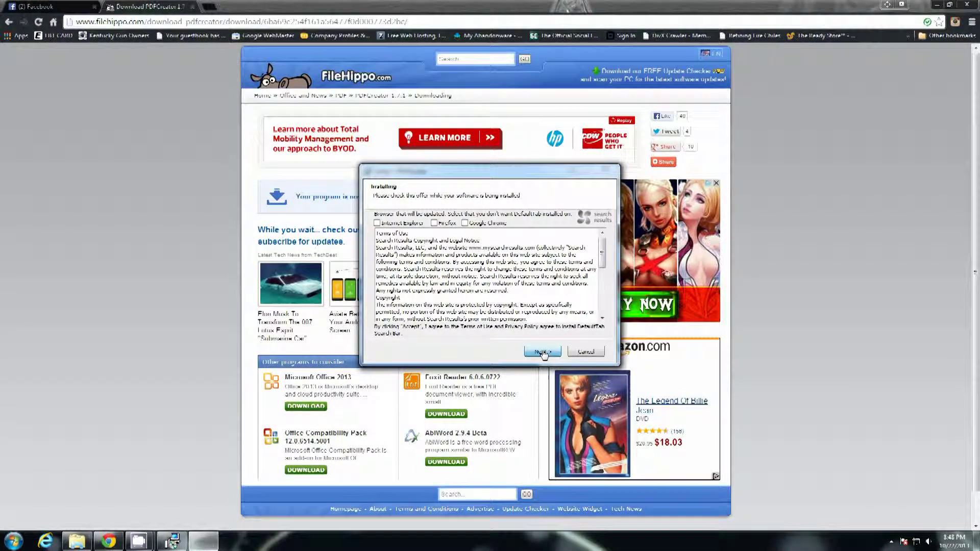
left_click(543, 352)
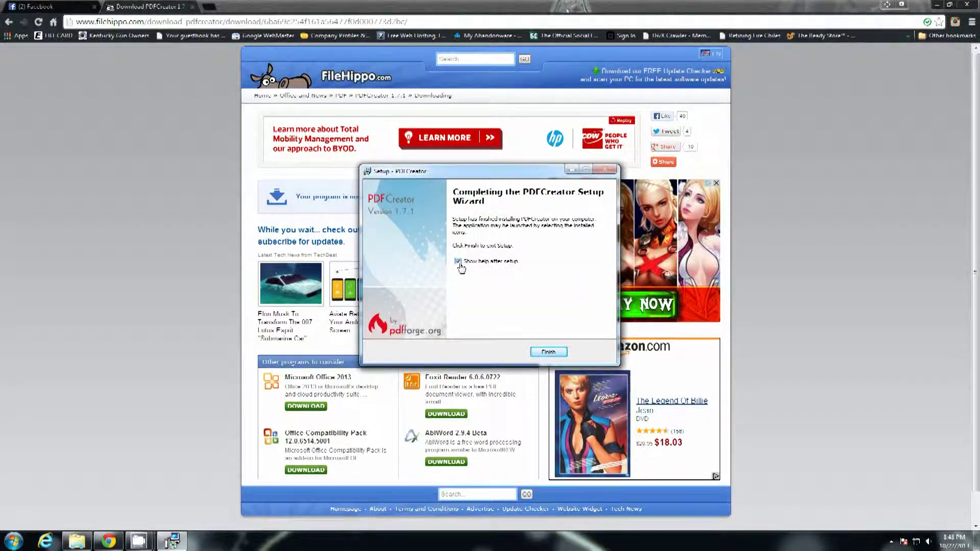
left_click(459, 263)
left_click(559, 355)
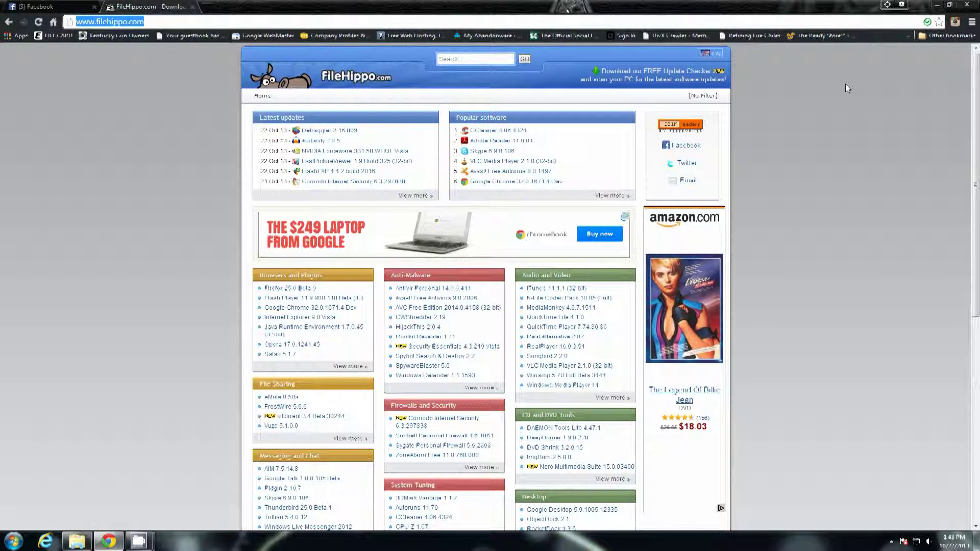
Open Chrome's main menu while on the FileHippo homepage
left_click(972, 22)
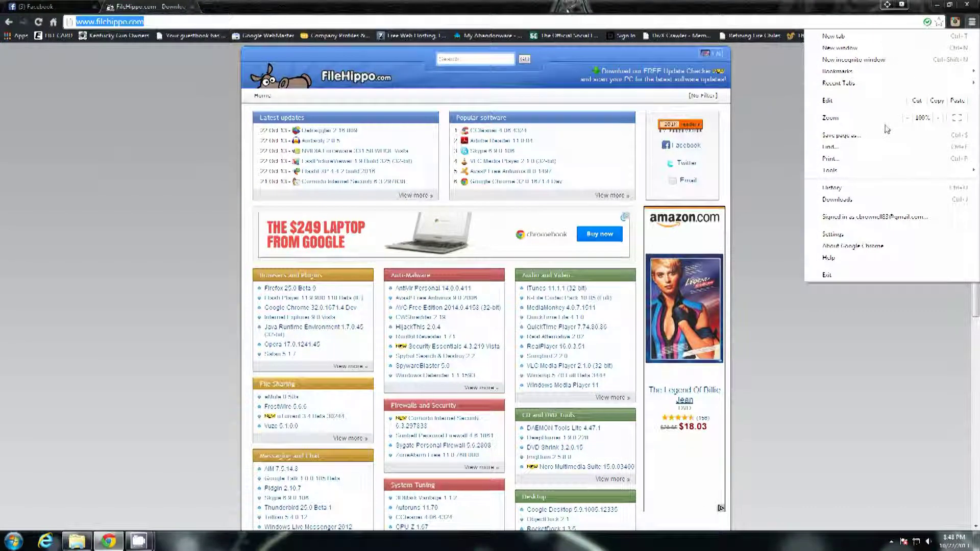
Print the page to the PDFCreator destination with background colors and images included
left_click(837, 159)
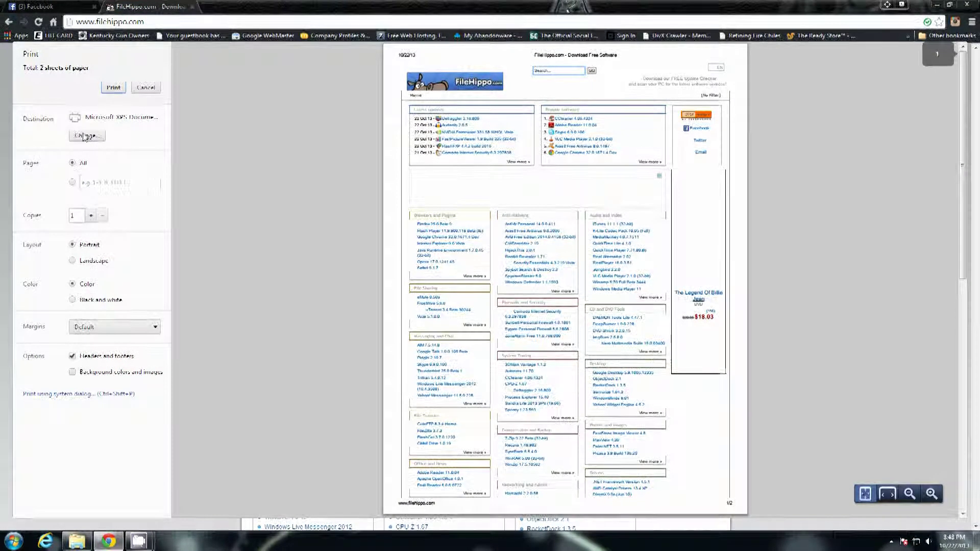
left_click(87, 135)
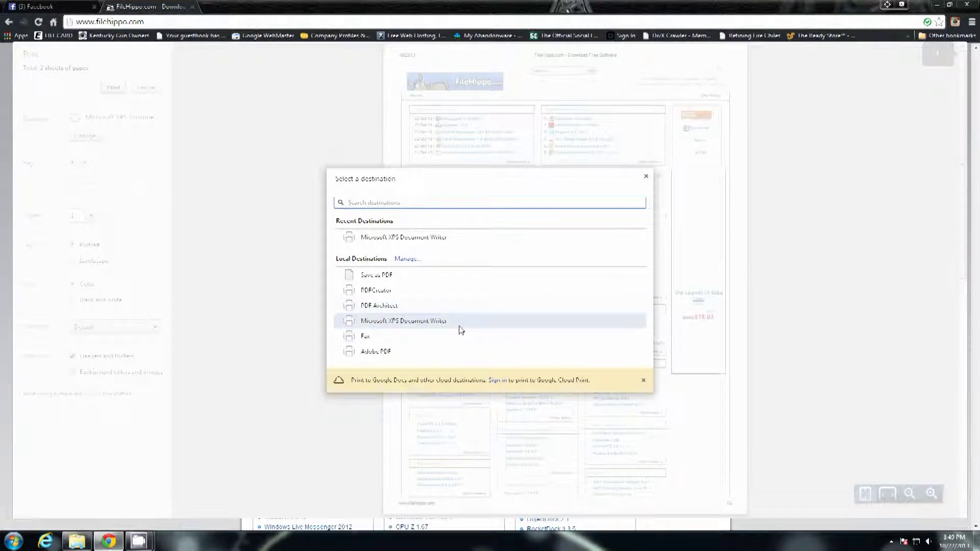
left_click(414, 290)
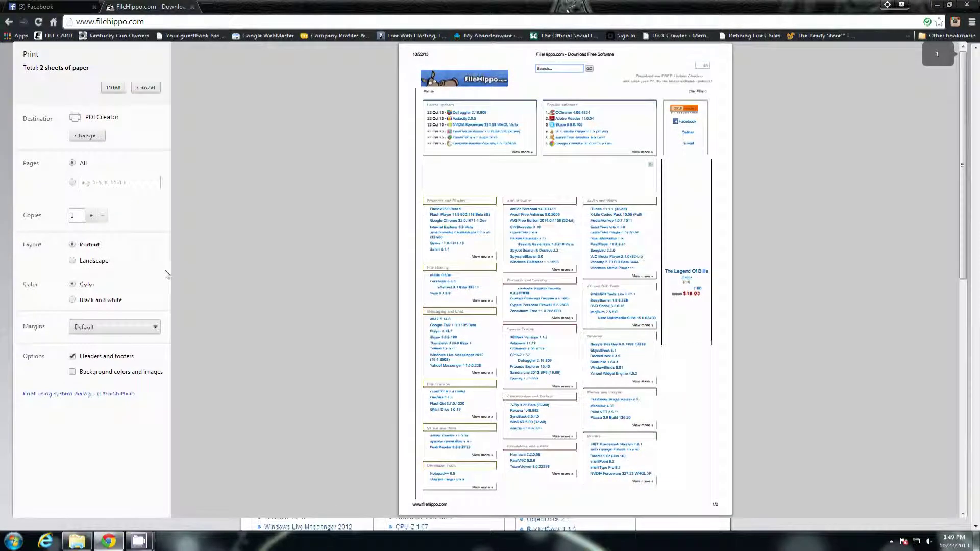
left_click(72, 373)
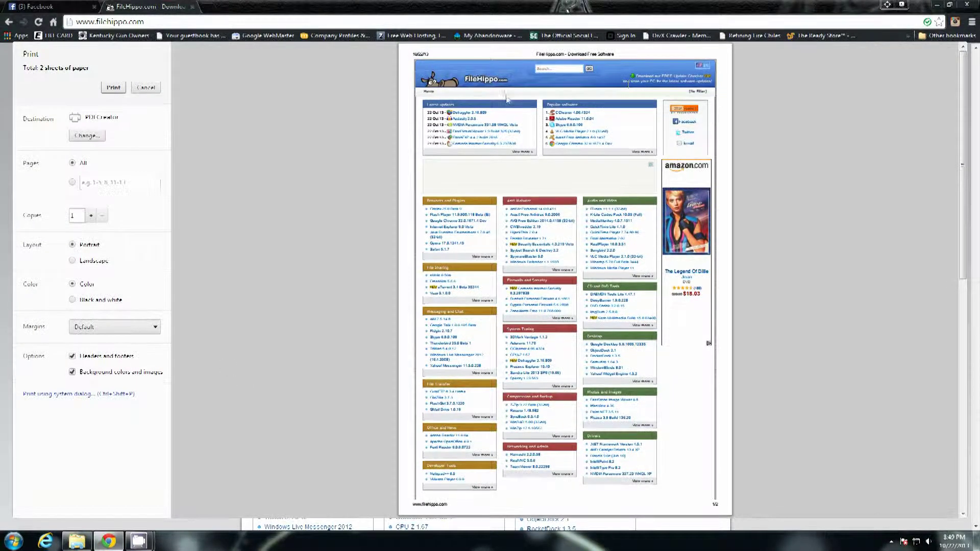
left_click(112, 89)
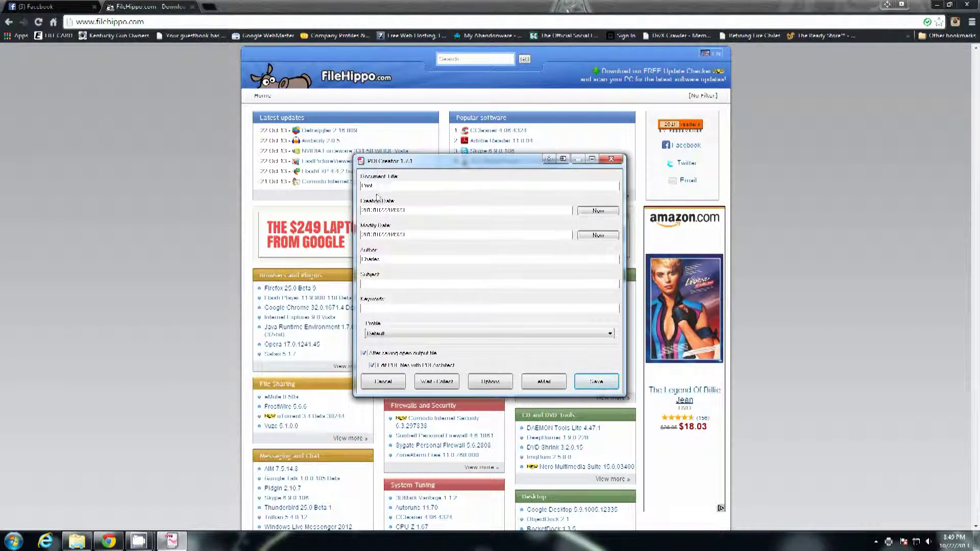
Change the document title from 'Print' to 'Test' and save the PDF
left_click_drag(379, 186, 314, 185)
key("BackSpace")
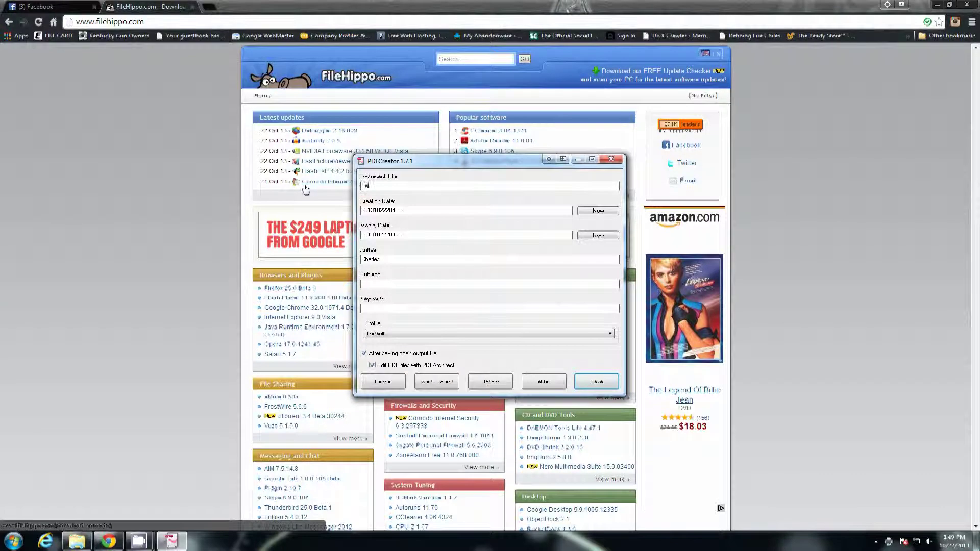
type("Test")
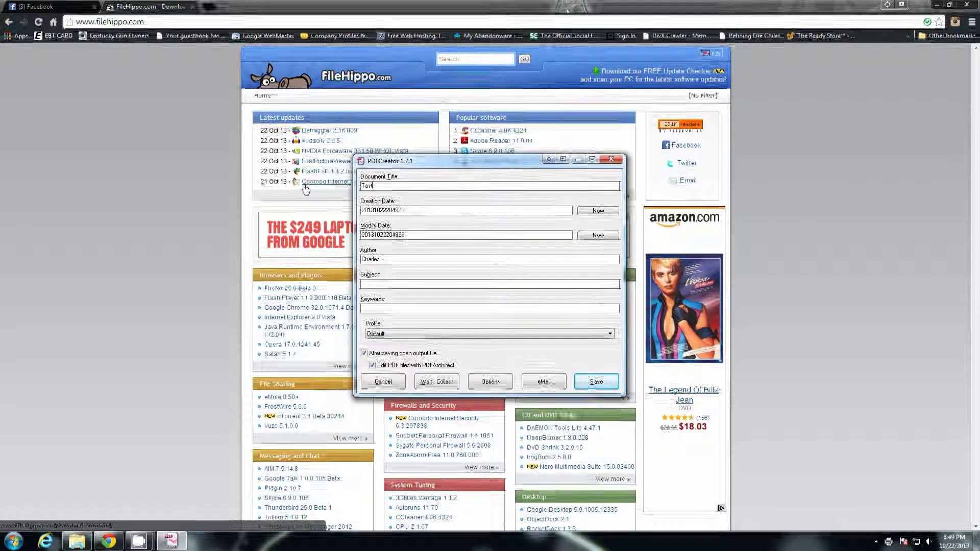
left_click(598, 384)
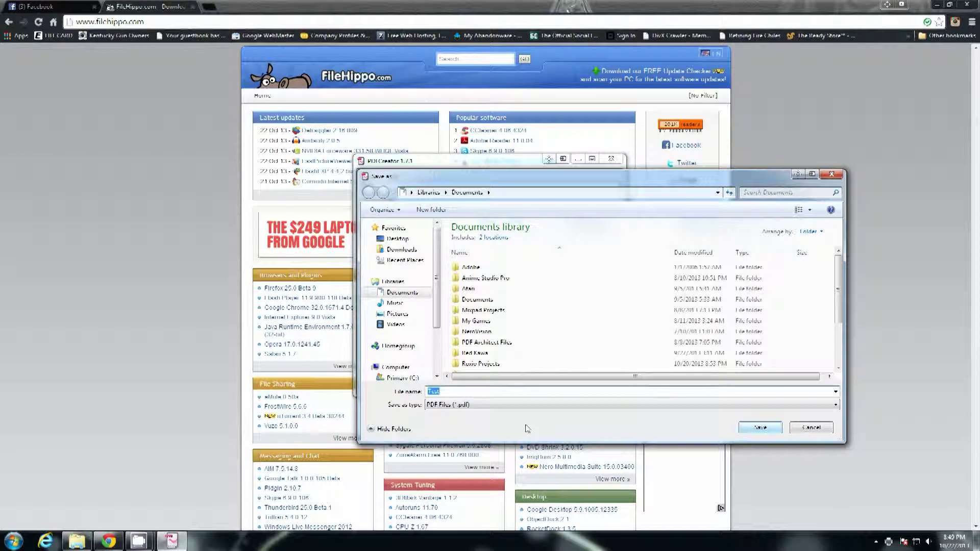
left_click(760, 428)
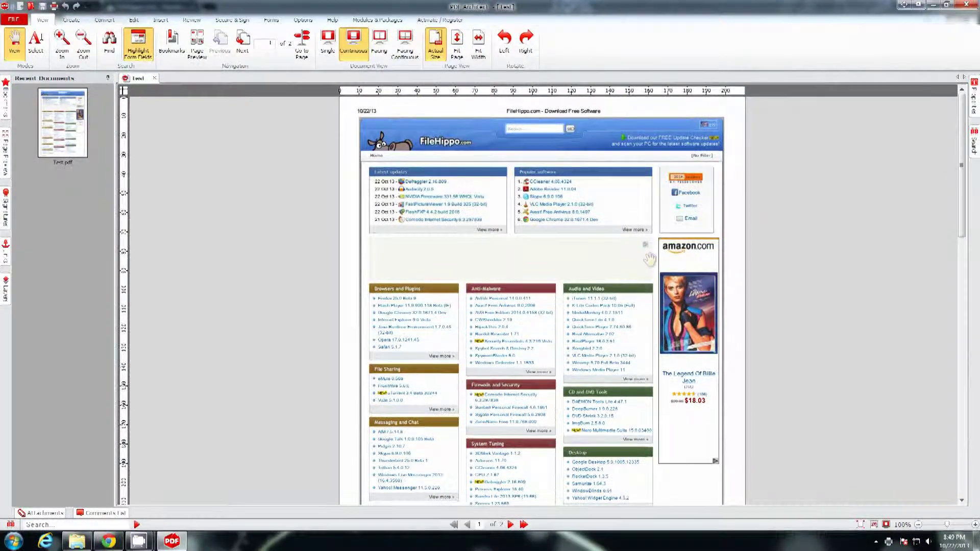
Scroll down and back up through both pages of the Test PDF
scroll(605, 311, "down", 3)
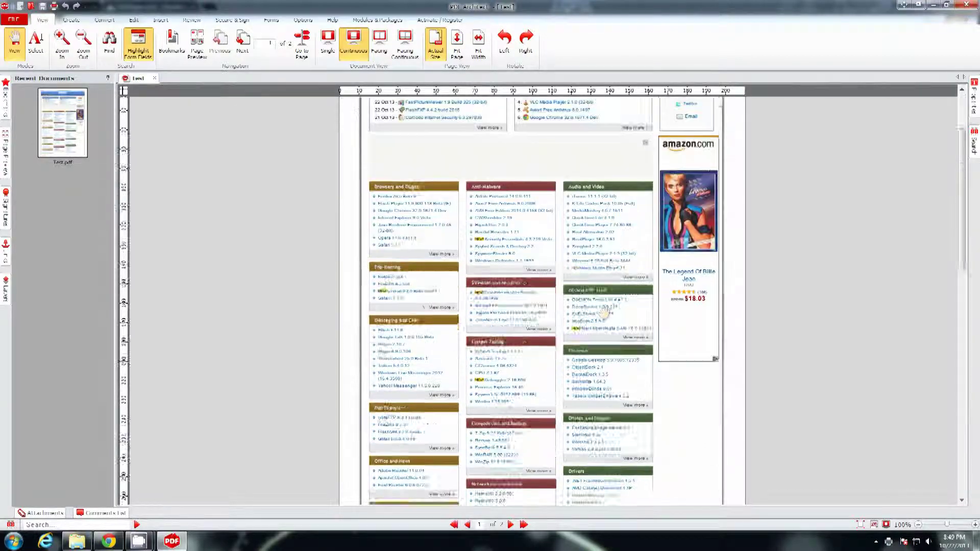
scroll(605, 311, "down", 15)
scroll(700, 306, "up", 8)
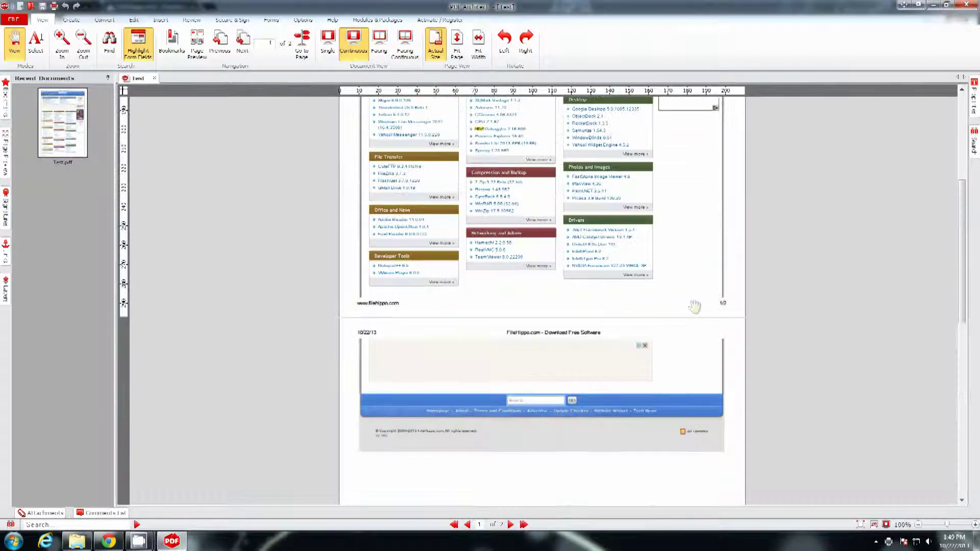
scroll(694, 306, "up", 10)
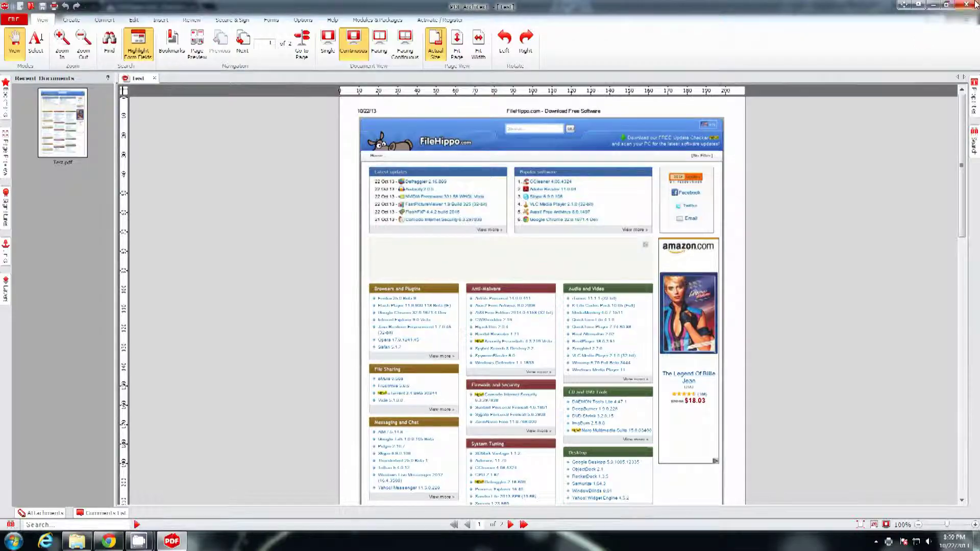
Close PDF Architect, then open Test from the Documents library in Windows Explorer
left_click(975, 5)
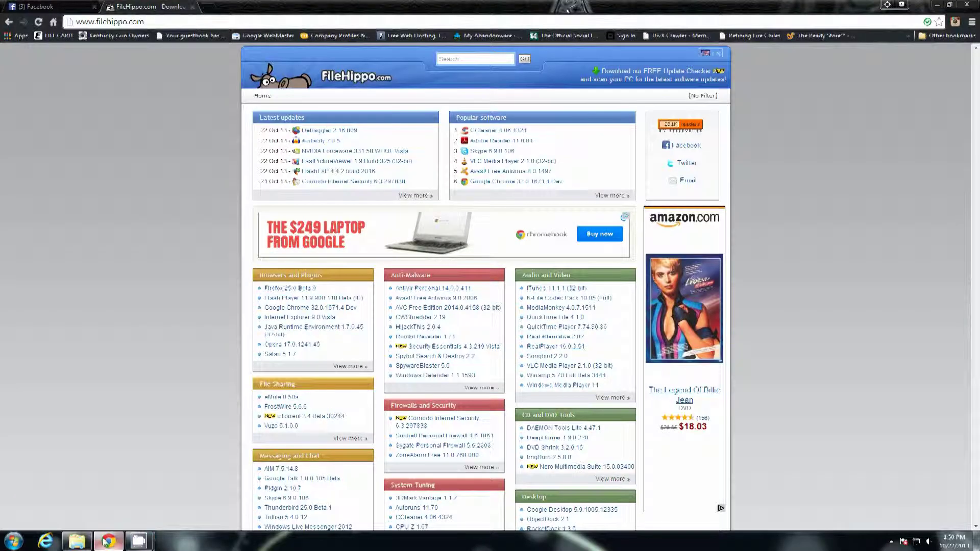
left_click(138, 541)
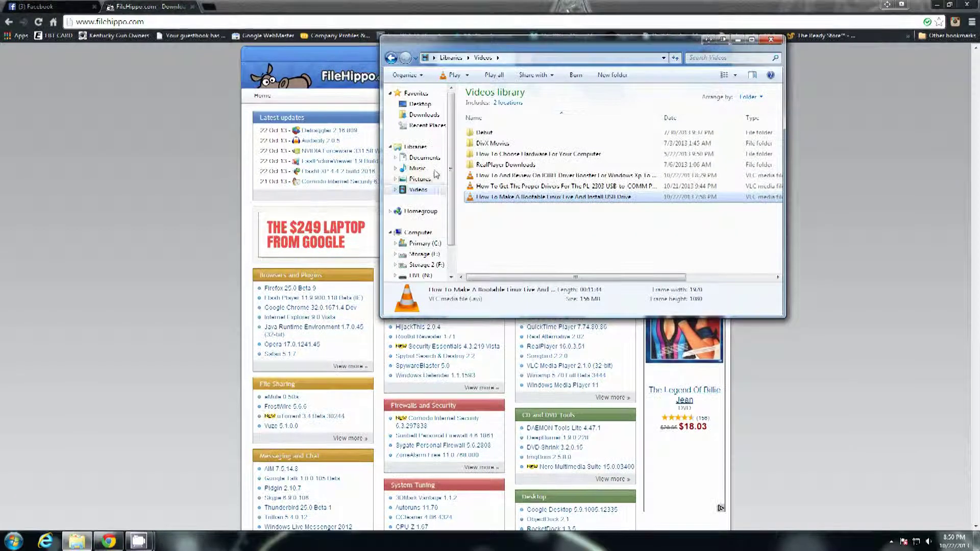
left_click(425, 158)
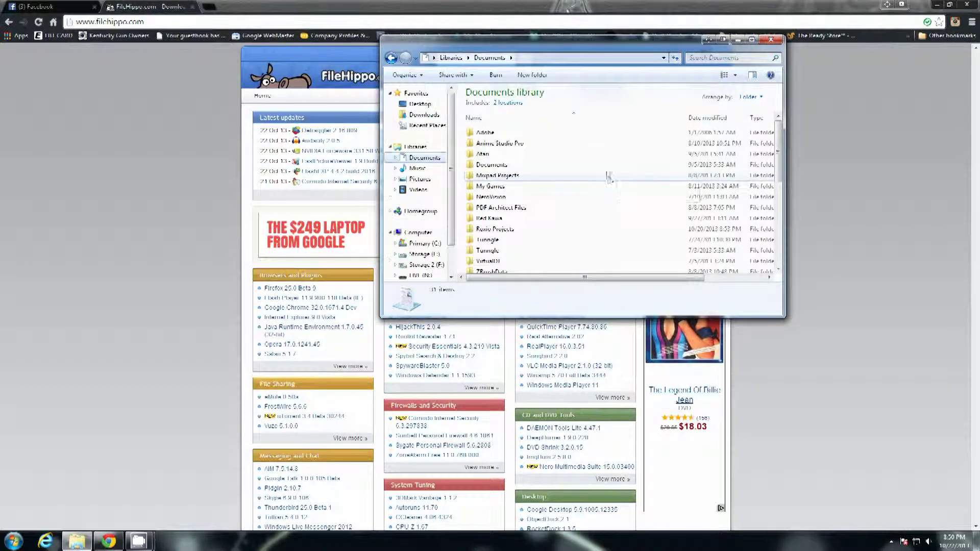
left_click(597, 176)
scroll(602, 176, "down", 6)
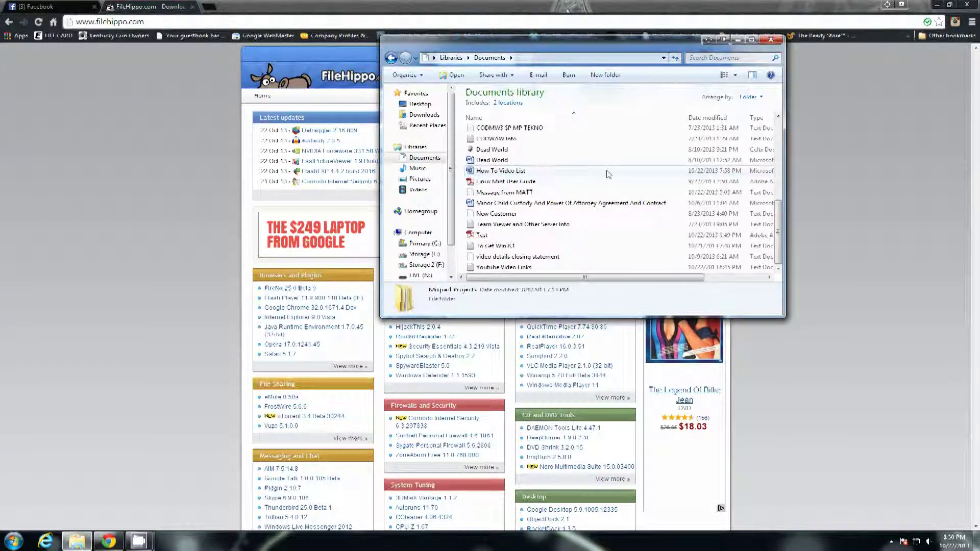
left_click(633, 234)
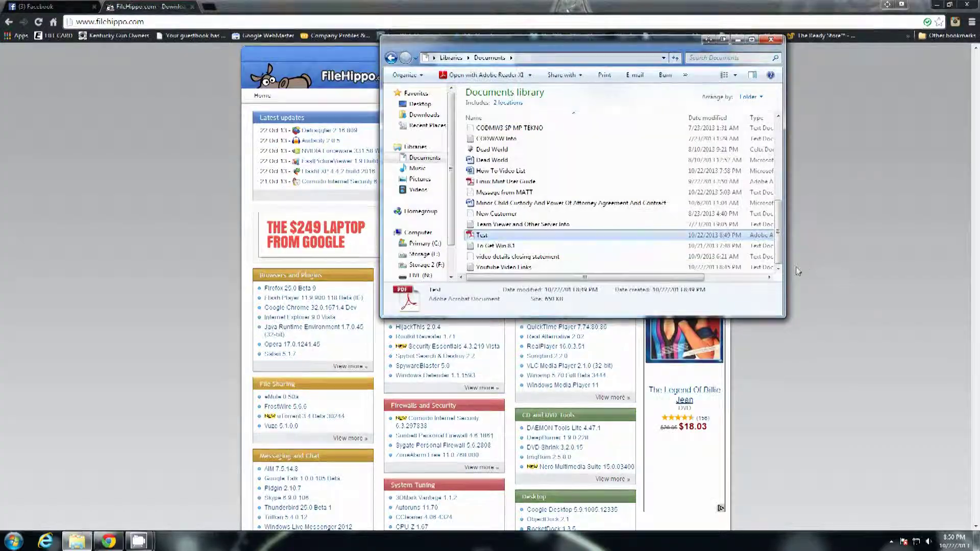
key("Return")
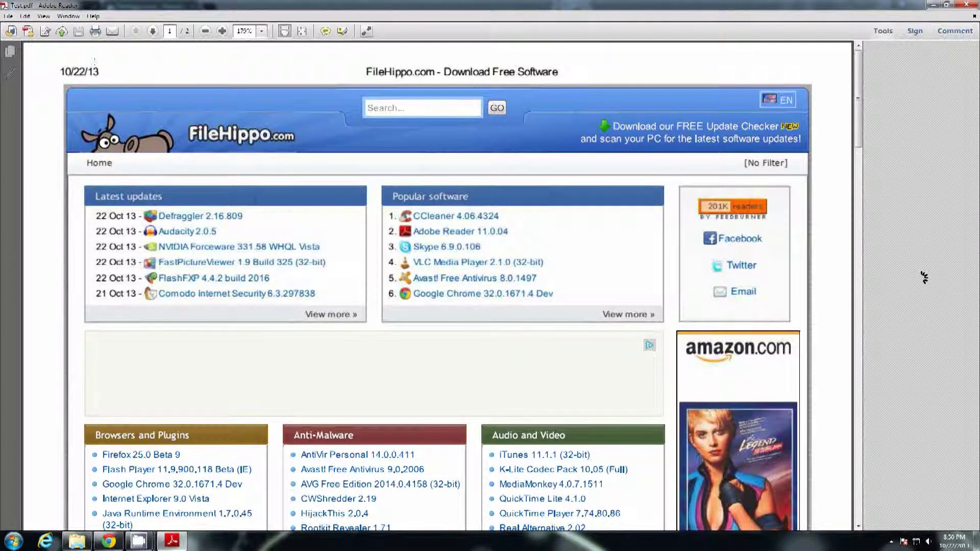
scroll(924, 276, "down", 5)
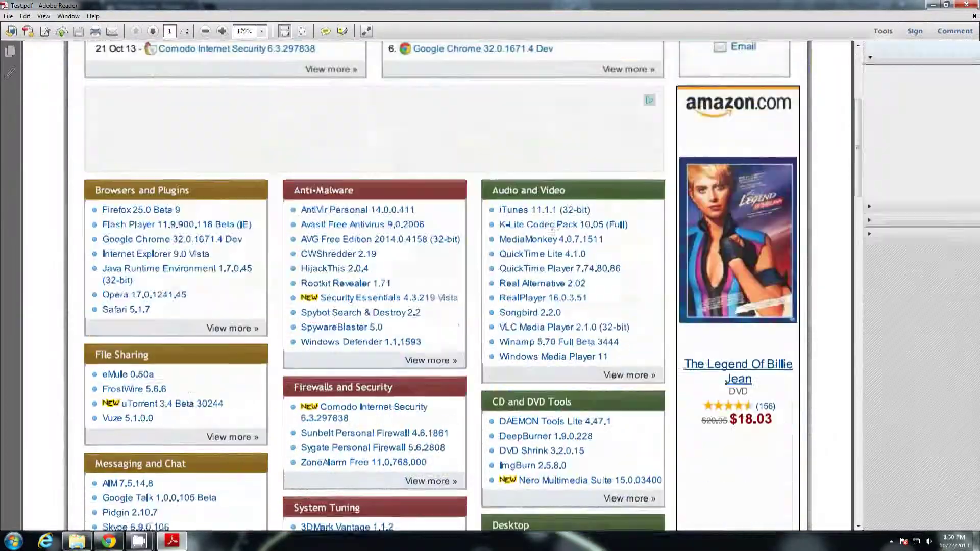
scroll(921, 279, "down", 20)
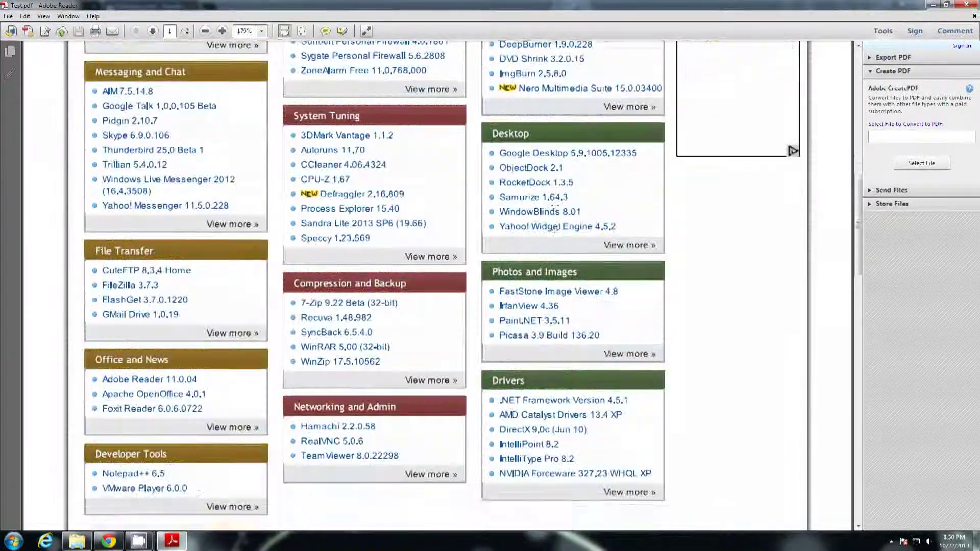
scroll(555, 230, "down", 20)
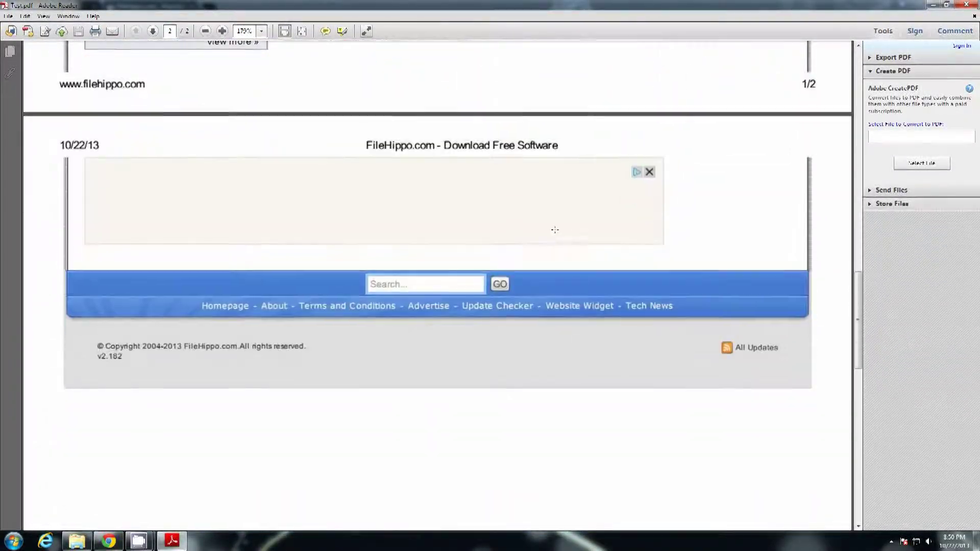
scroll(555, 230, "down", 15)
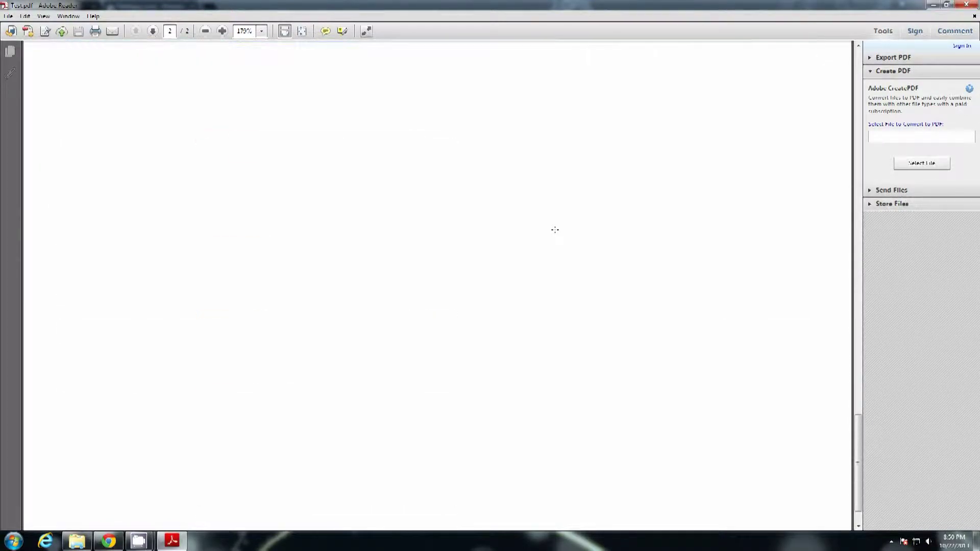
scroll(555, 230, "up", 15)
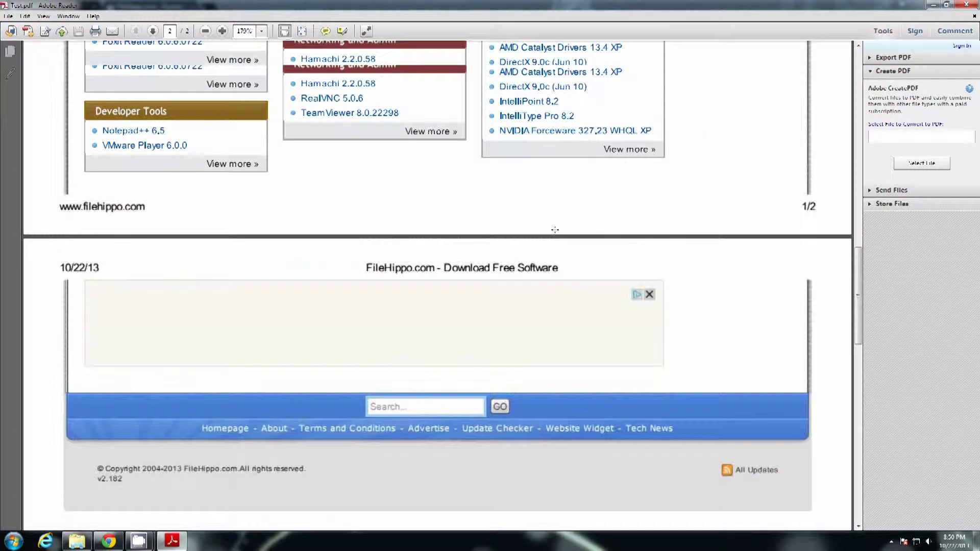
scroll(555, 230, "up", 8)
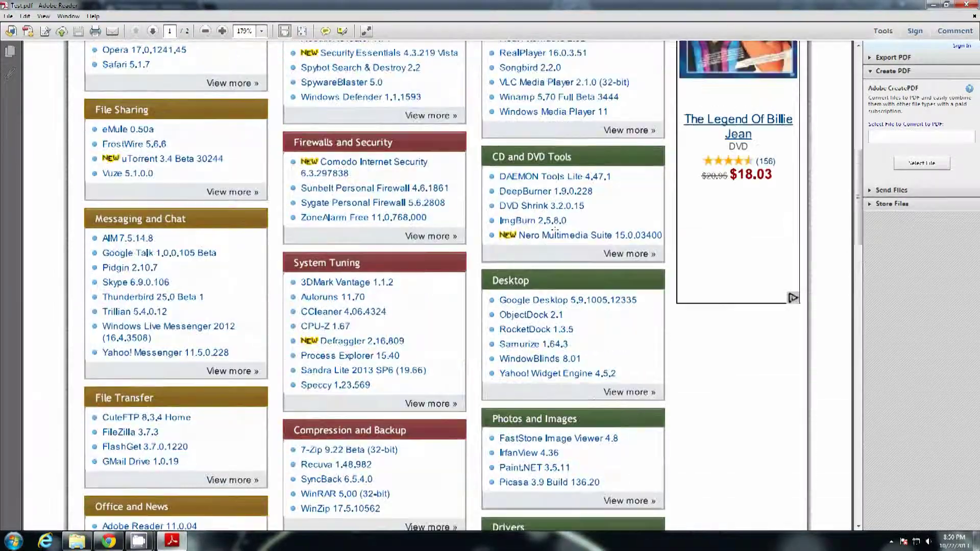
scroll(555, 229, "up", 10)
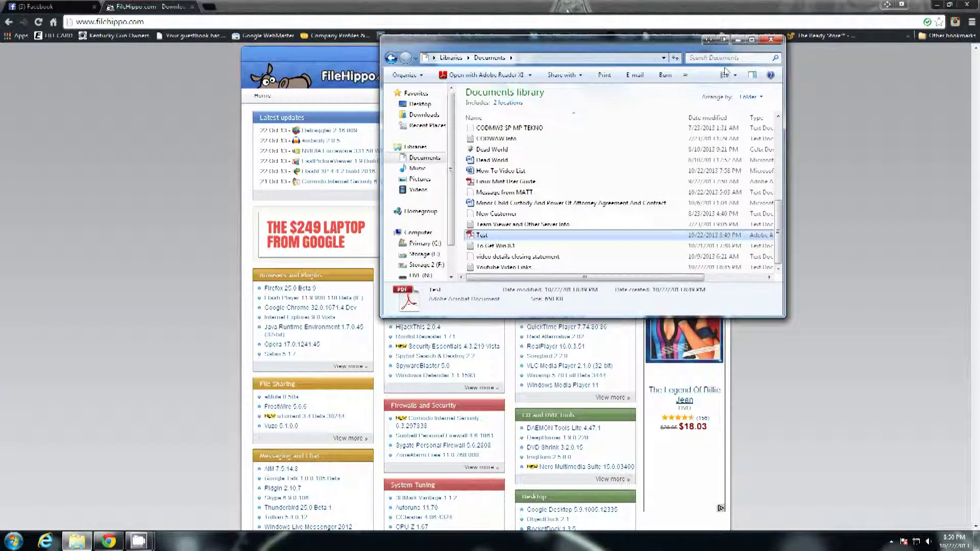
Bring Chrome with the FileHippo homepage back in front of the Documents library window
left_click(771, 39)
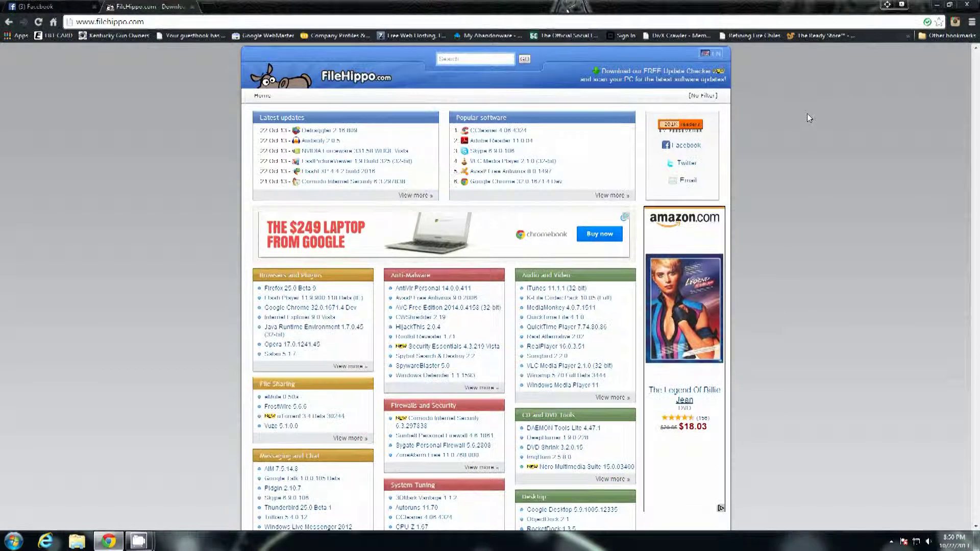